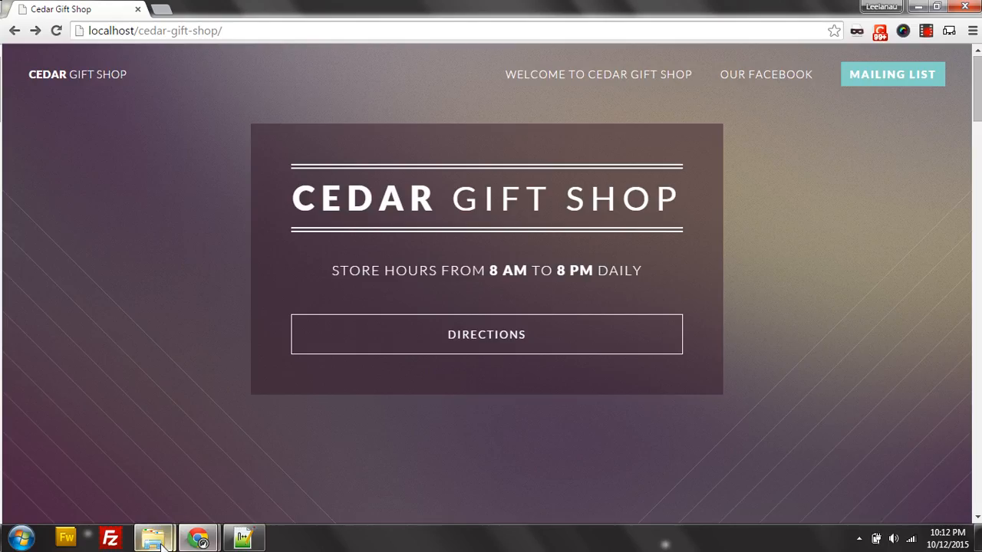
In the cedar-gift-shop window, look inside the downloads folder, then return to cedar-gift-shop.
mouse_move(152, 537)
mouse_move(190, 461)
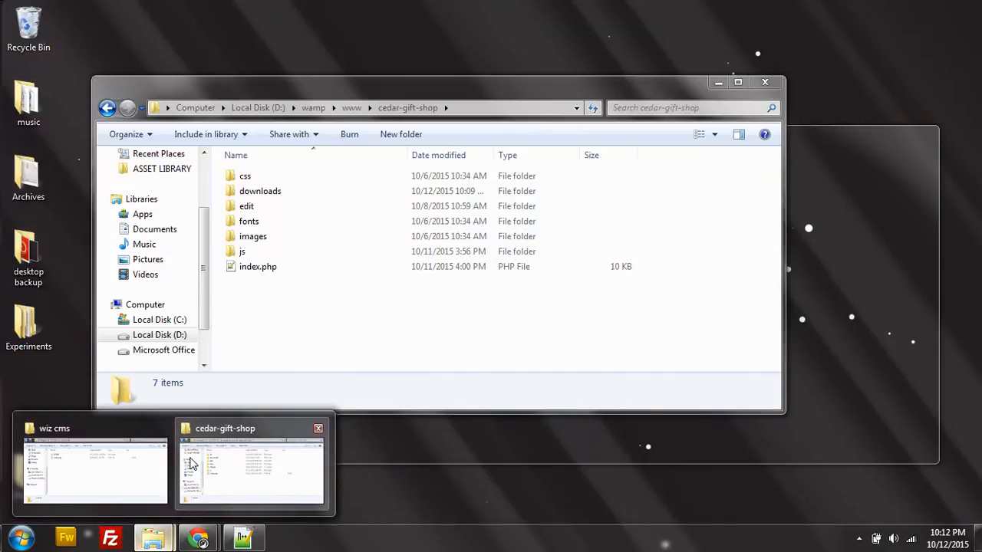
click(189, 458)
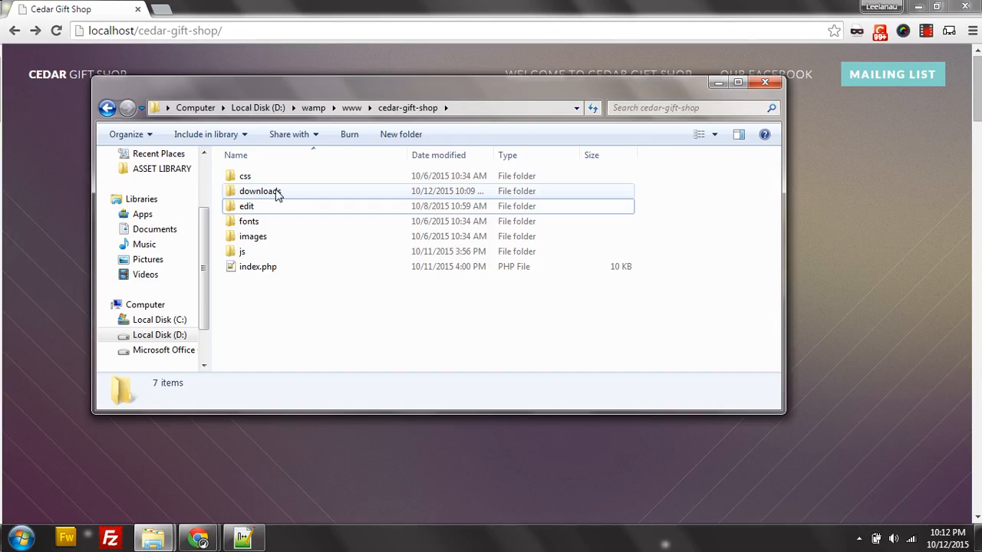
mouse_move(284, 195)
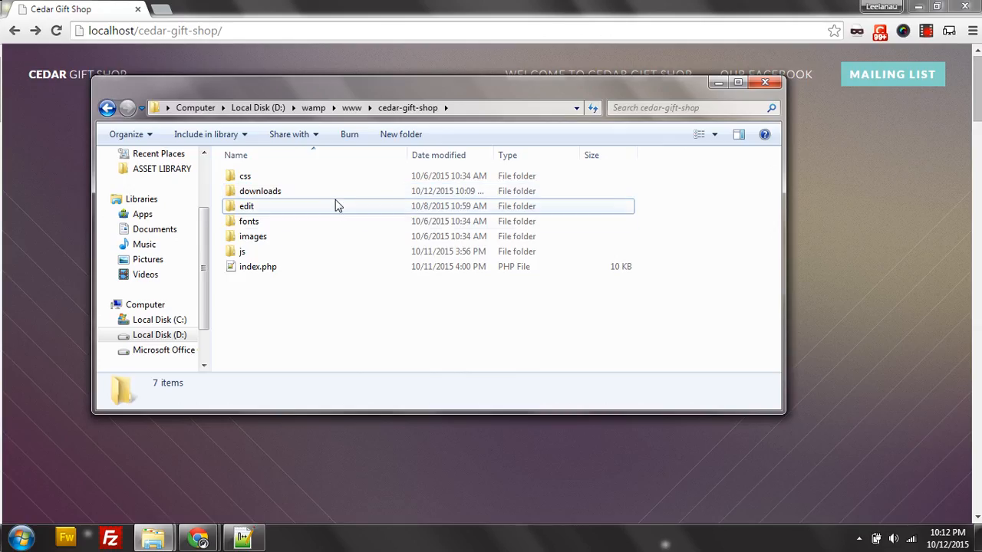
double_click(326, 195)
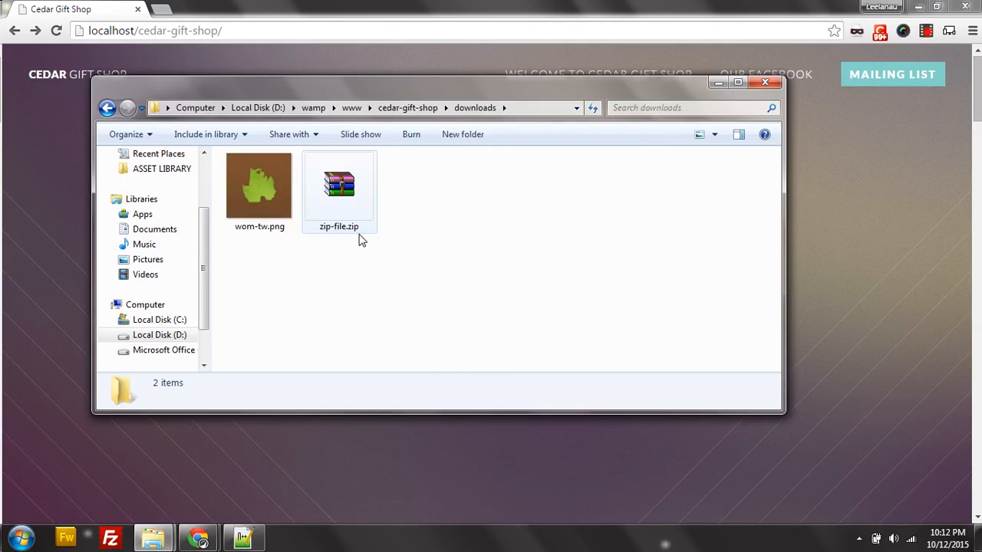
click(393, 110)
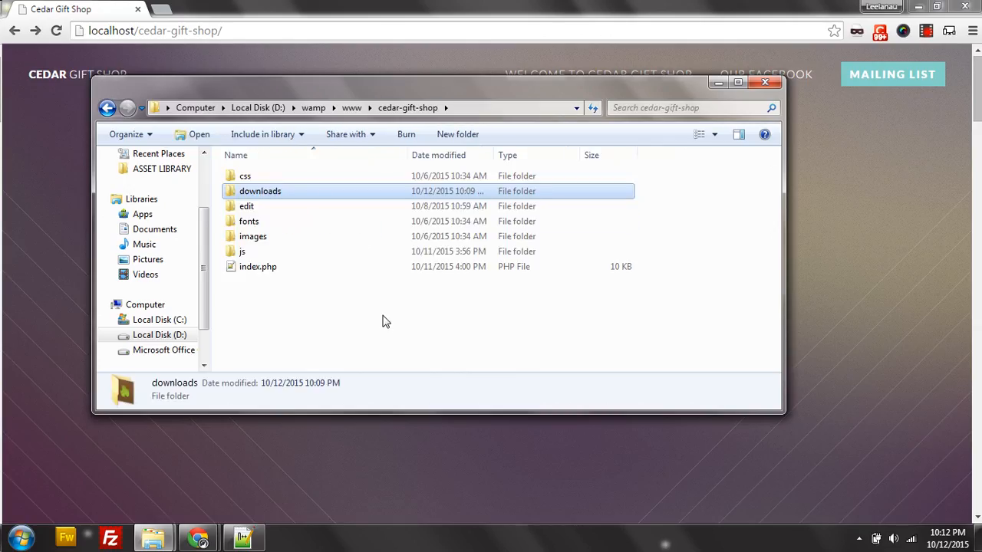
click(327, 280)
In the wiz cms window, open the EXTRA folder and select wiz-file-manager.
mouse_move(154, 538)
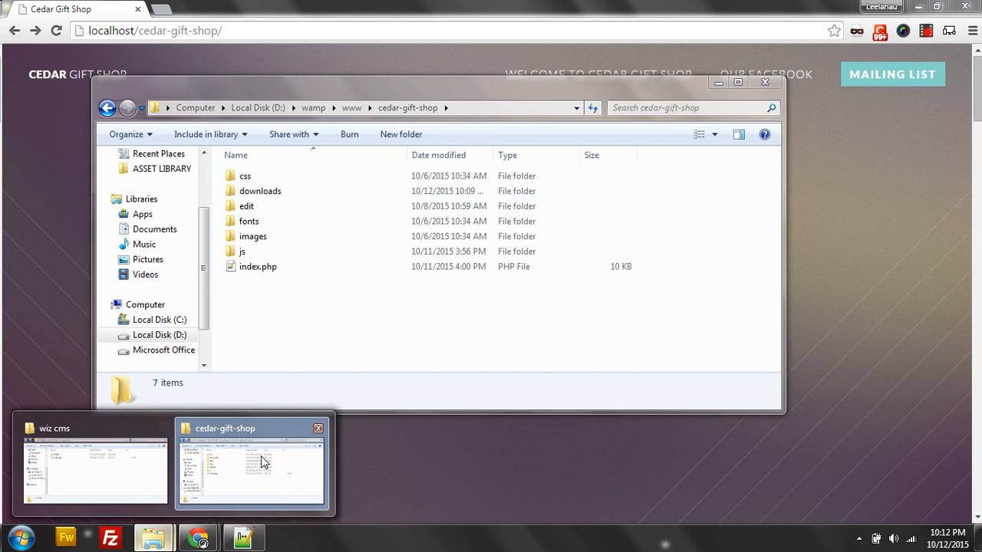
mouse_move(128, 463)
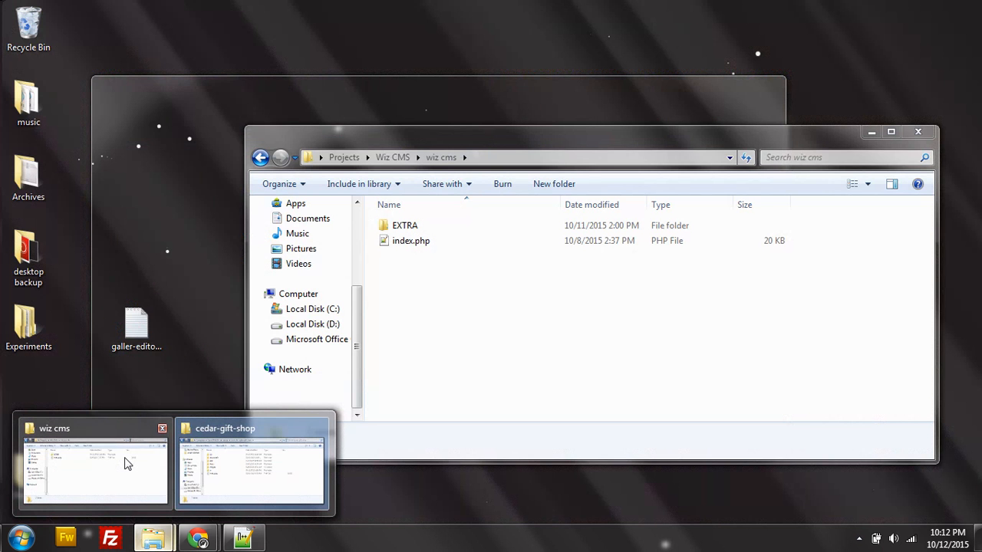
click(128, 464)
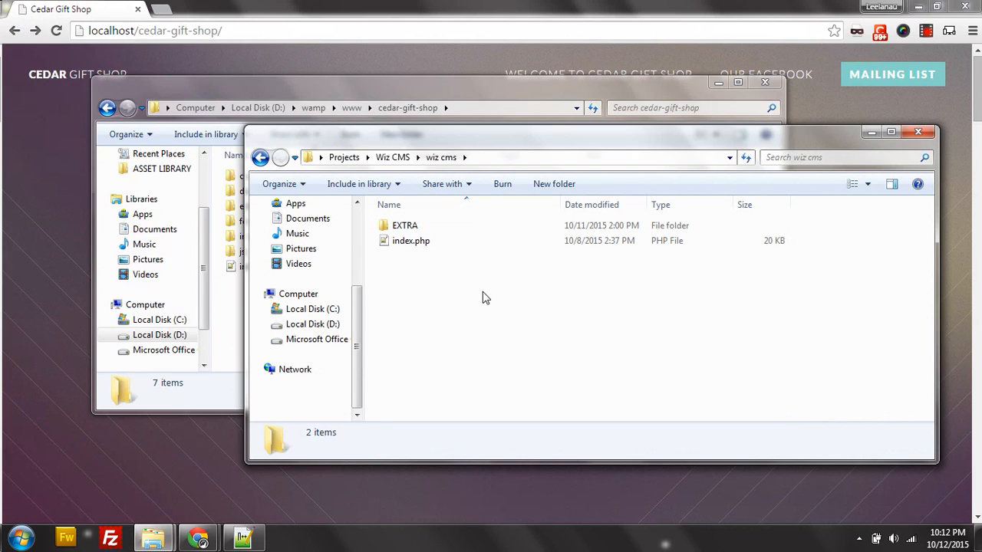
click(404, 227)
double_click(404, 227)
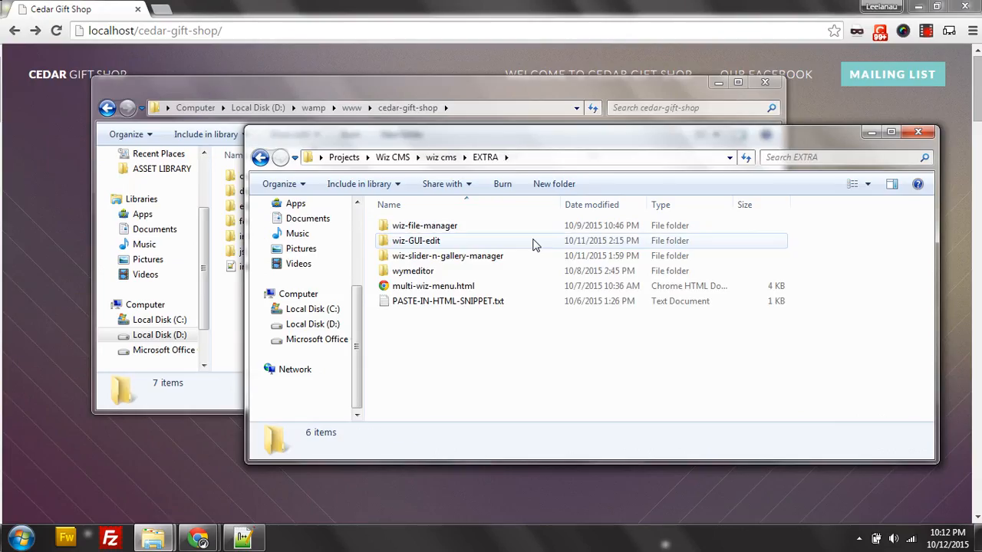
click(451, 229)
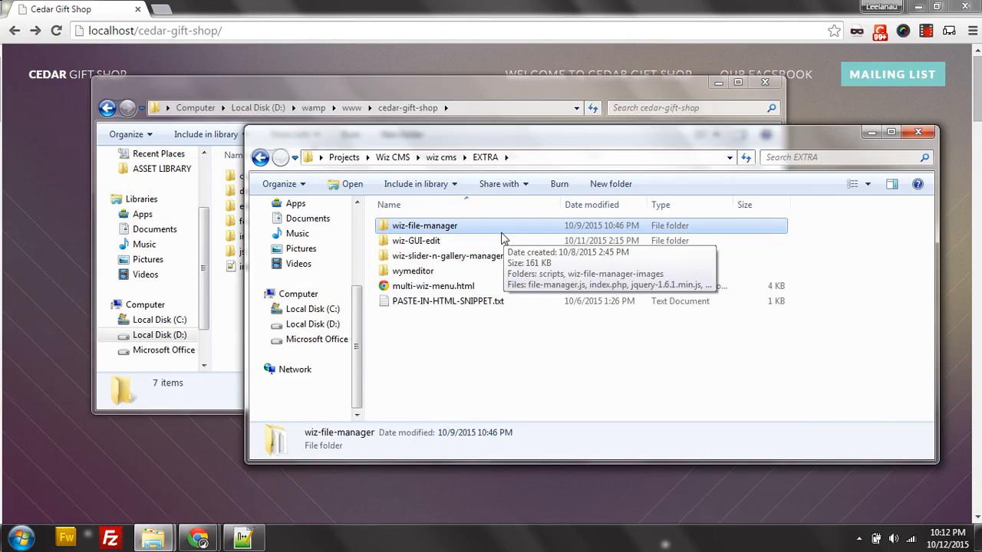
Paste wiz-file-manager into cedar-gift-shop and rename the copy to downloadsmanager.
click(235, 318)
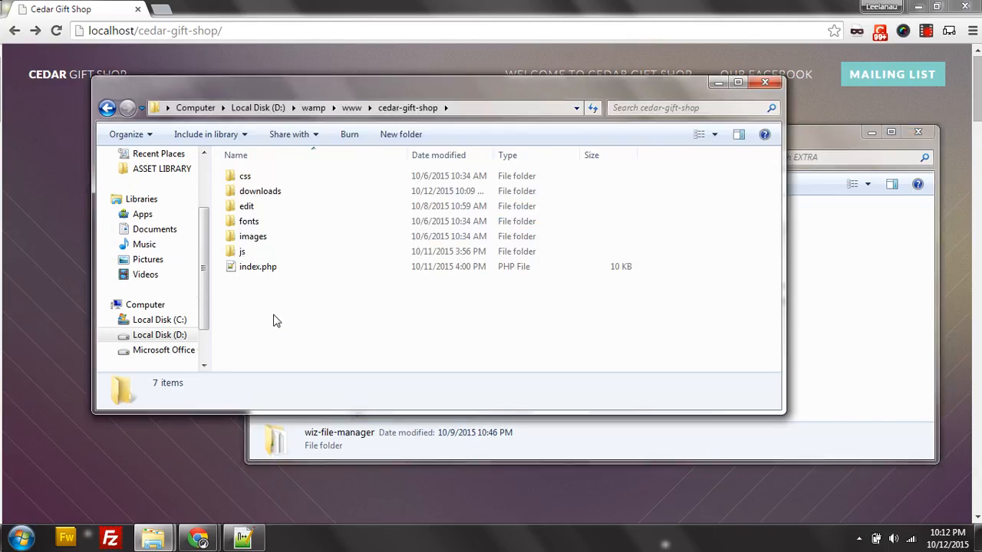
key(ctrl+v)
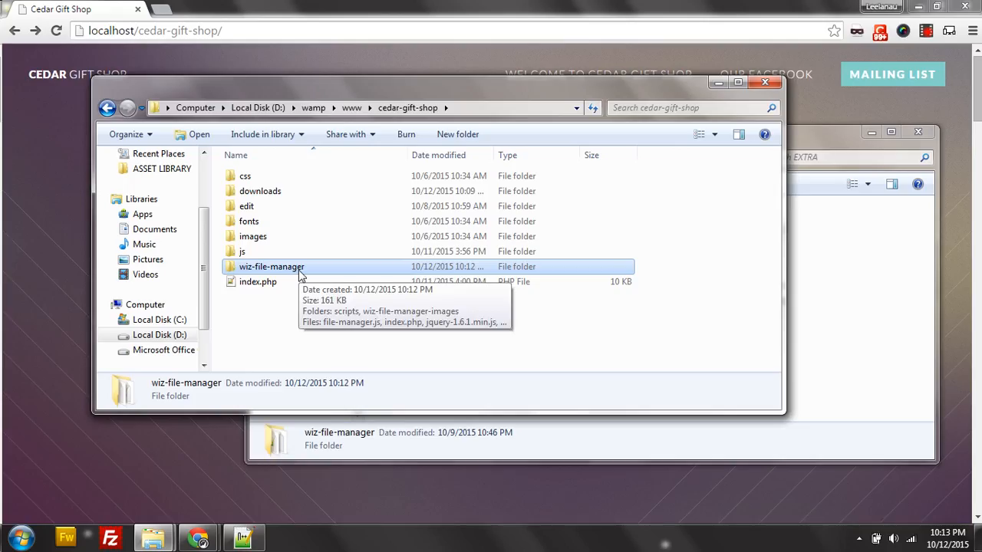
right_click(299, 276)
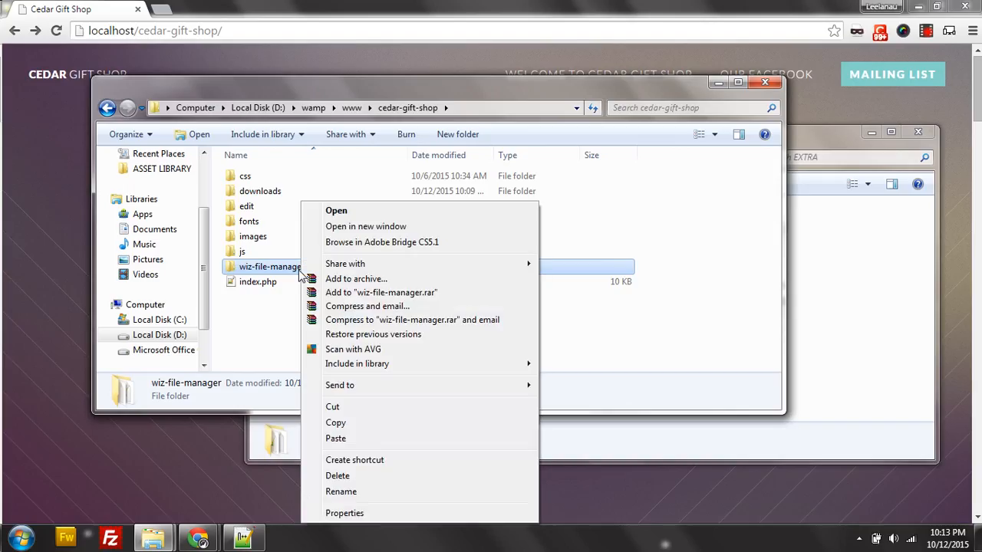
click(342, 492)
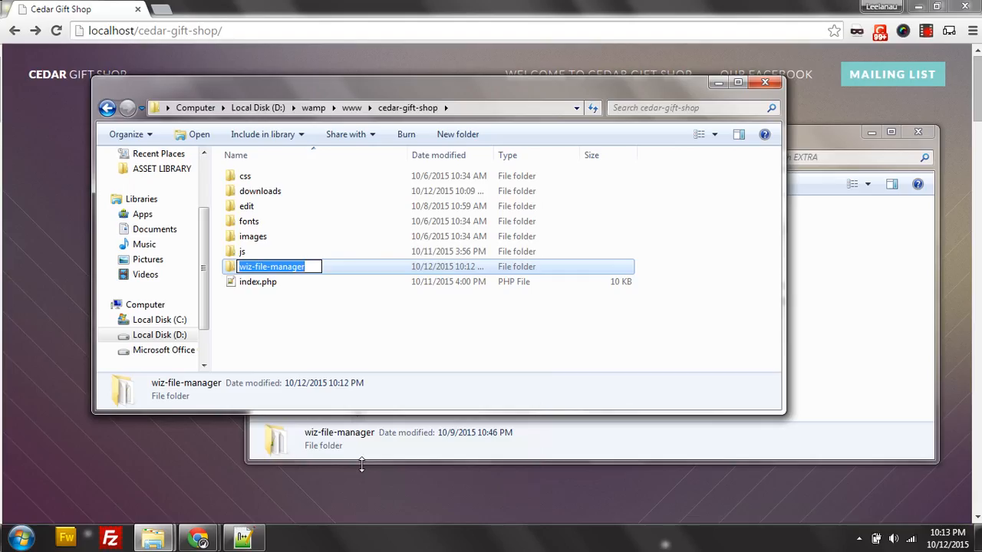
text(downloadsmana)
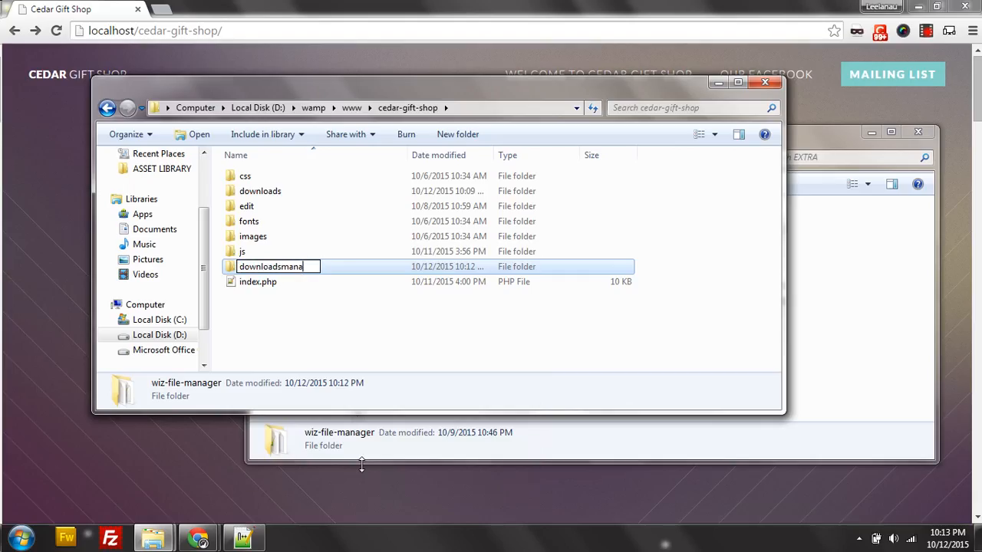
text(ger)
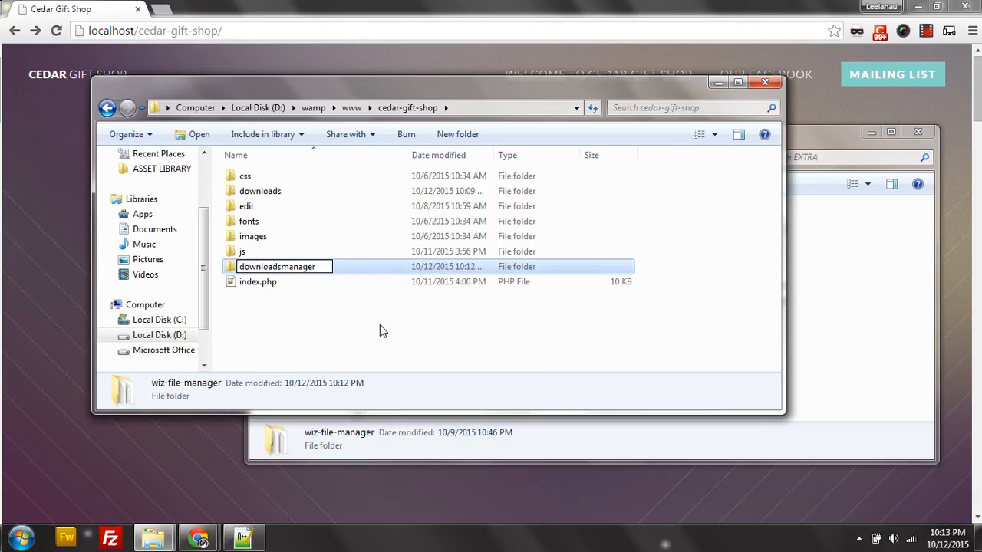
click(379, 331)
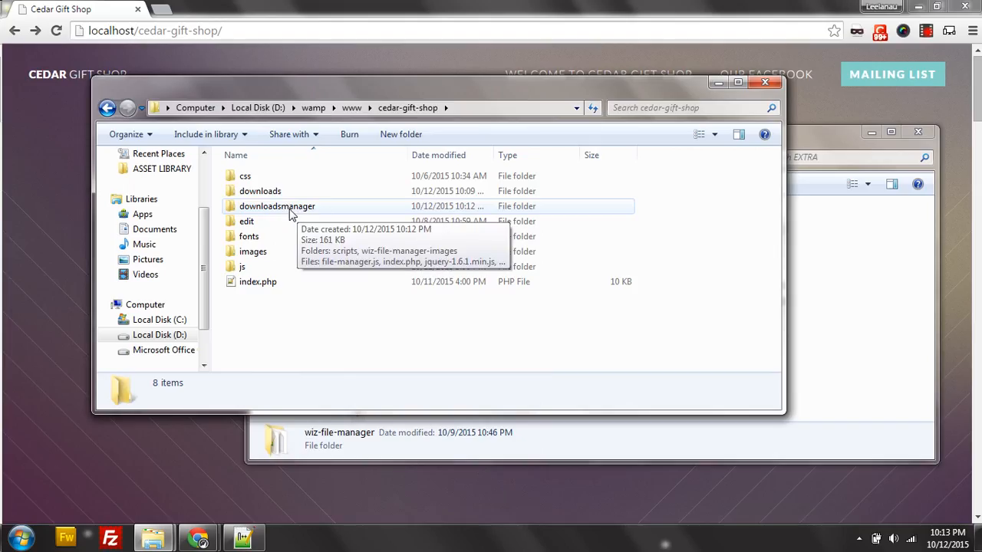
Open downloadsmanager and open its index.php in Notepad++.
double_click(295, 214)
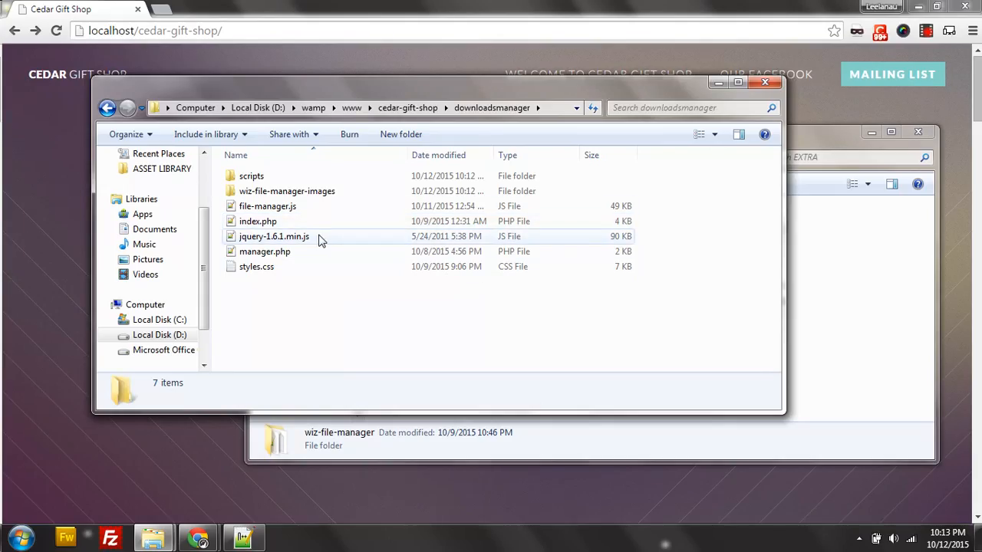
right_click(256, 224)
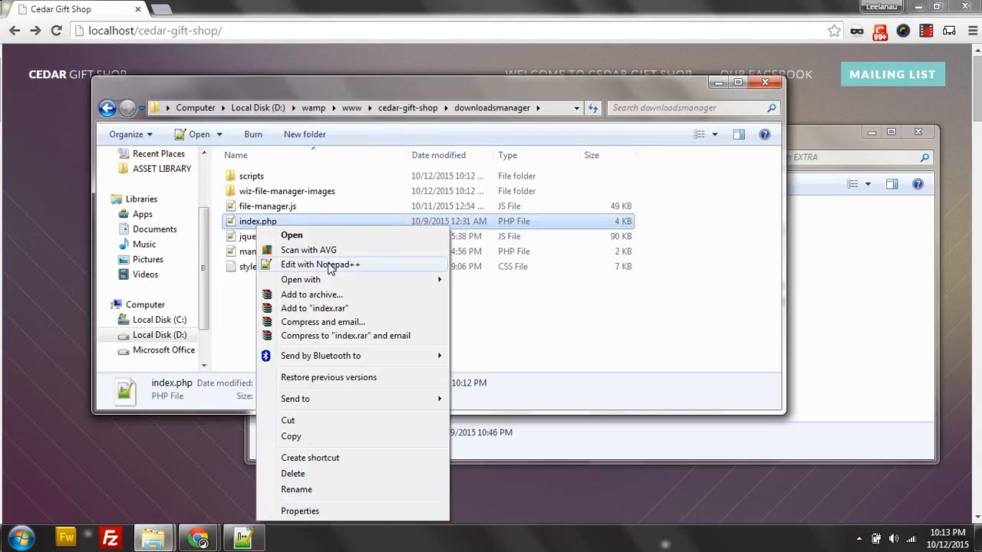
click(330, 267)
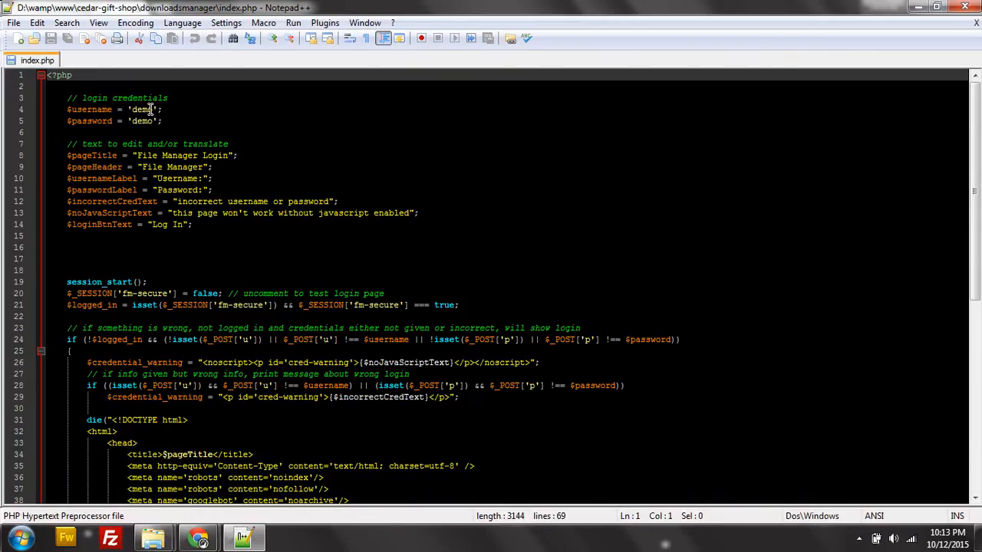
Replace the login username and password values on lines 4–5 of index.php with new ones.
click(295, 109)
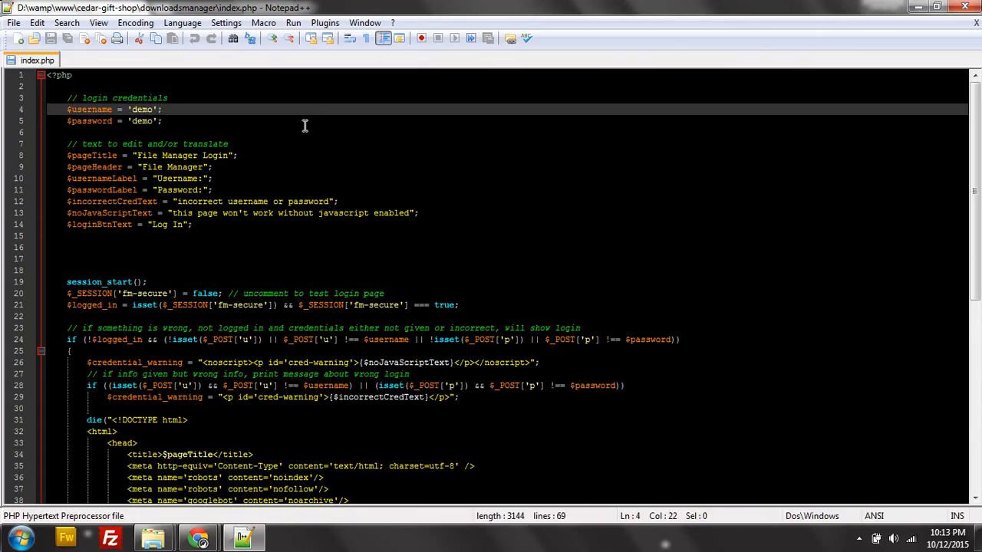
key(BackSpace)
key(BackSpace)
key(BackSpace)
key(BackSpace)
text(user)
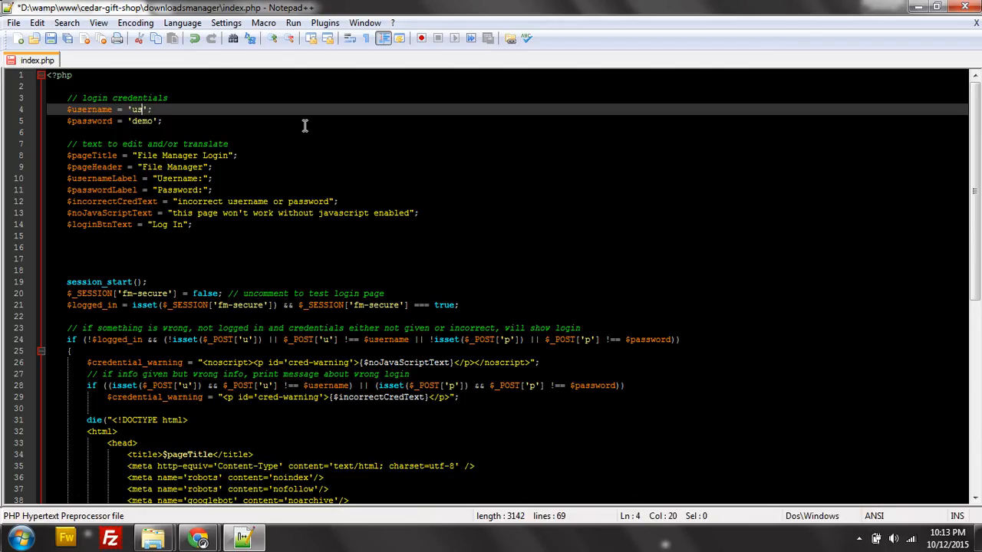
key(Tab)
key(BackSpace)
key(Down)
key(BackSpace)
key(BackSpace)
key(BackSpace)
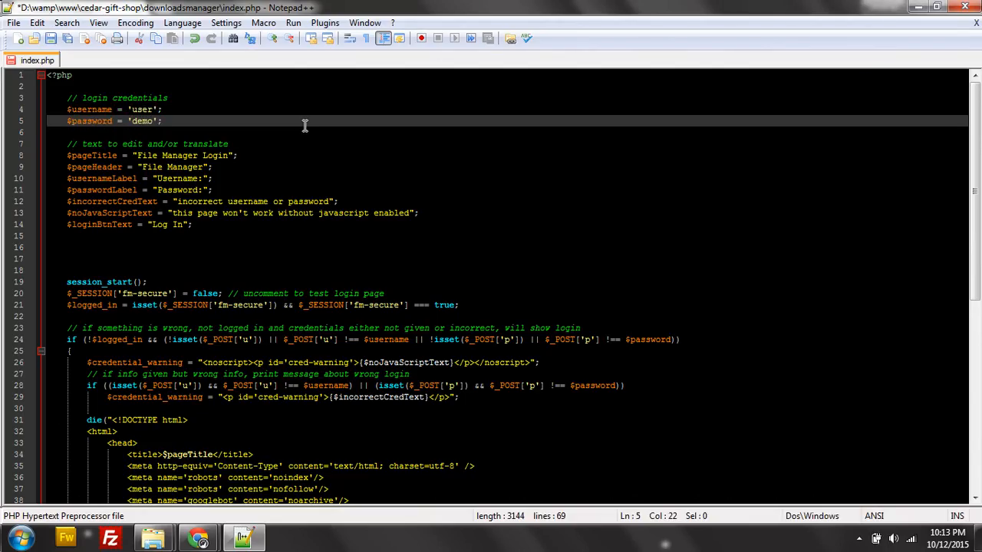
key(BackSpace)
text(pass)
Save index.php, close it, and minimize Notepad++.
key(ctrl+s)
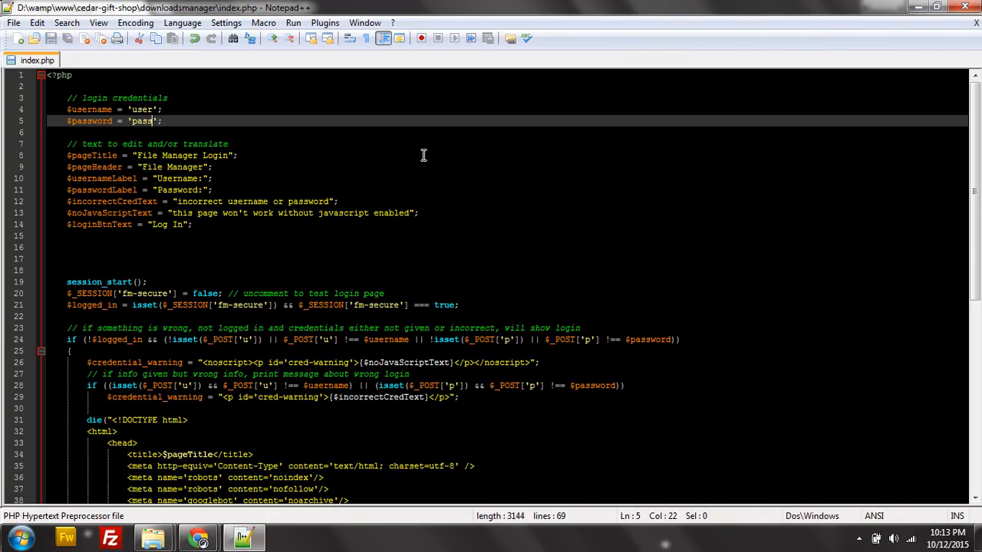
click(975, 23)
click(910, 6)
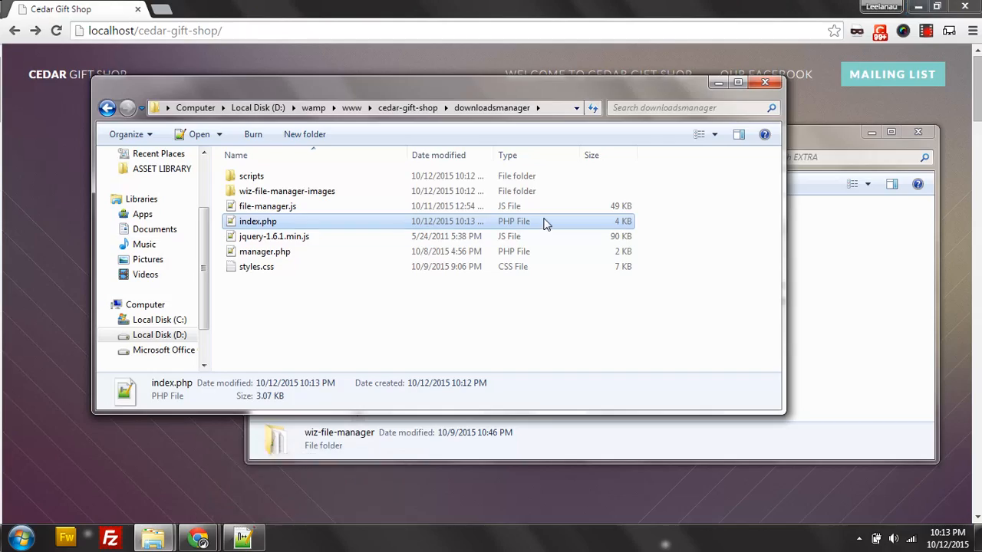
Go into downloadsmanager's scripts folder and open settings.php in Notepad++.
right_click(281, 207)
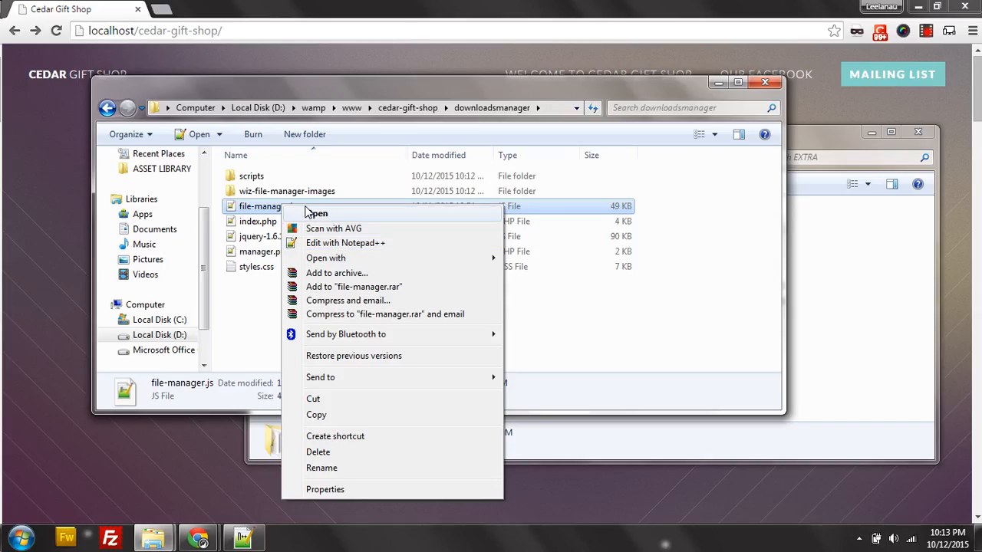
click(252, 176)
double_click(252, 175)
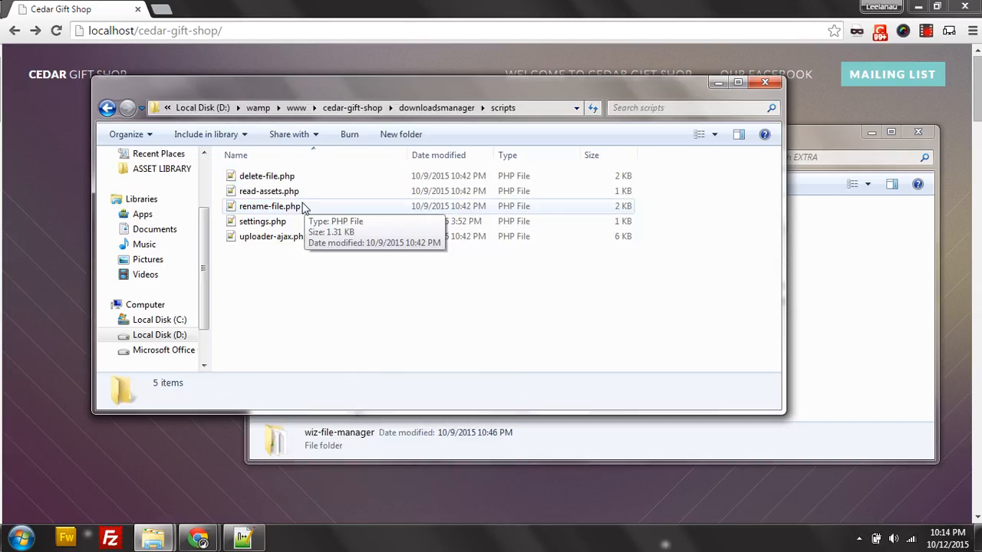
click(265, 222)
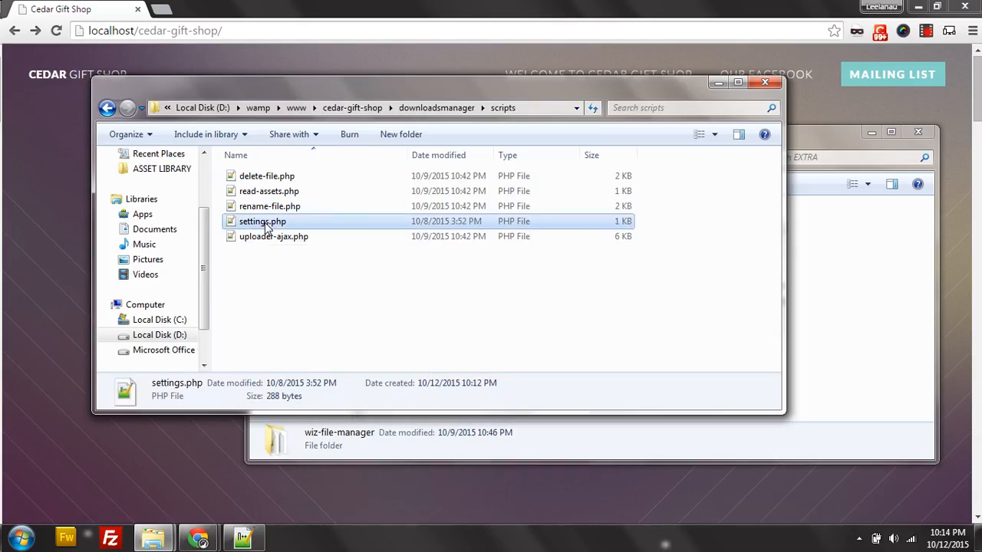
right_click(266, 222)
click(342, 259)
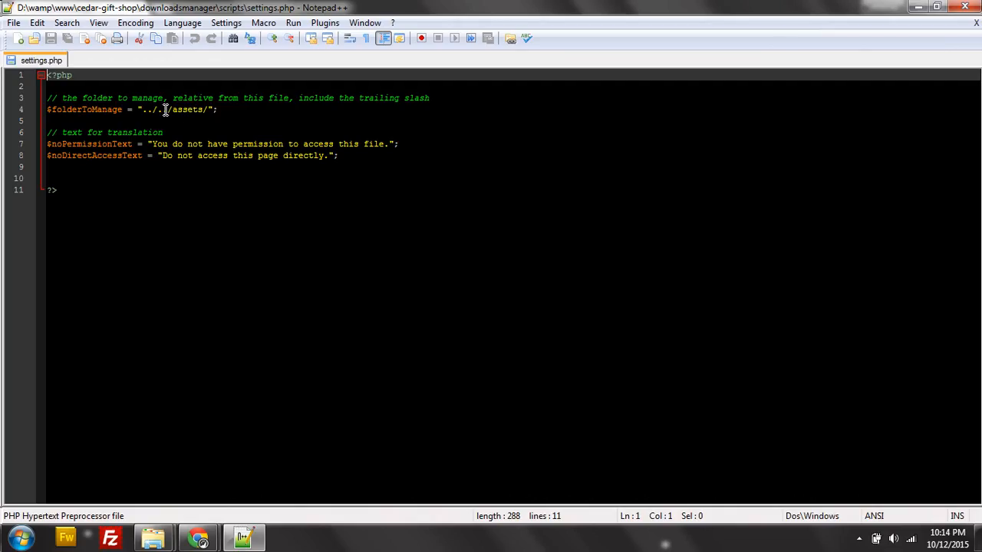
Change the managed folder in settings.php from assets to downloads, save, and close the file.
drag(172, 110, 201, 110)
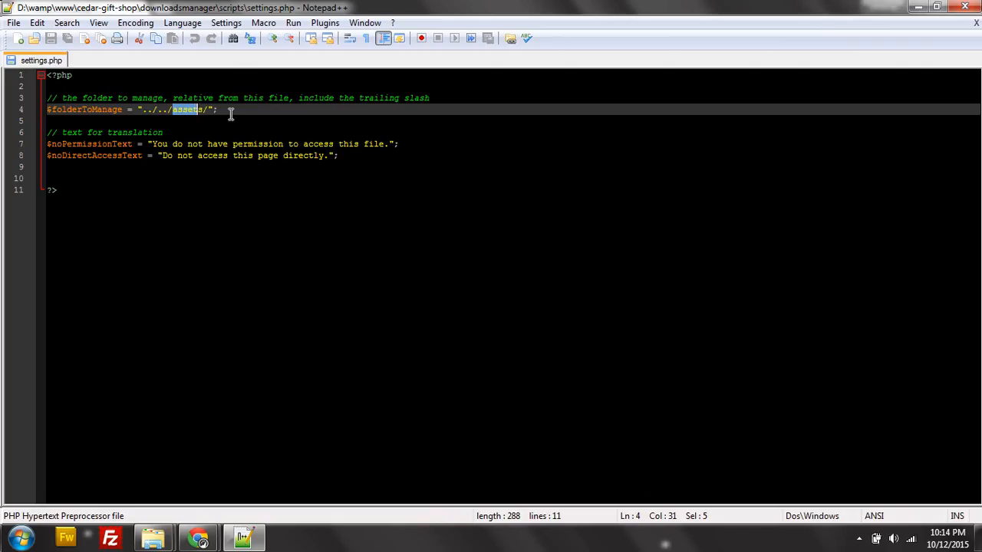
text(download)
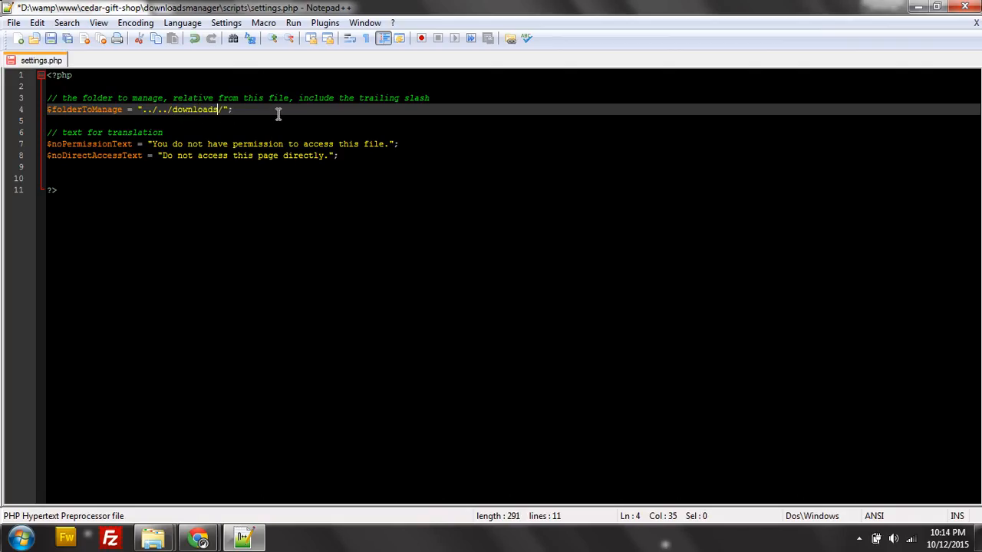
key(ctrl+s)
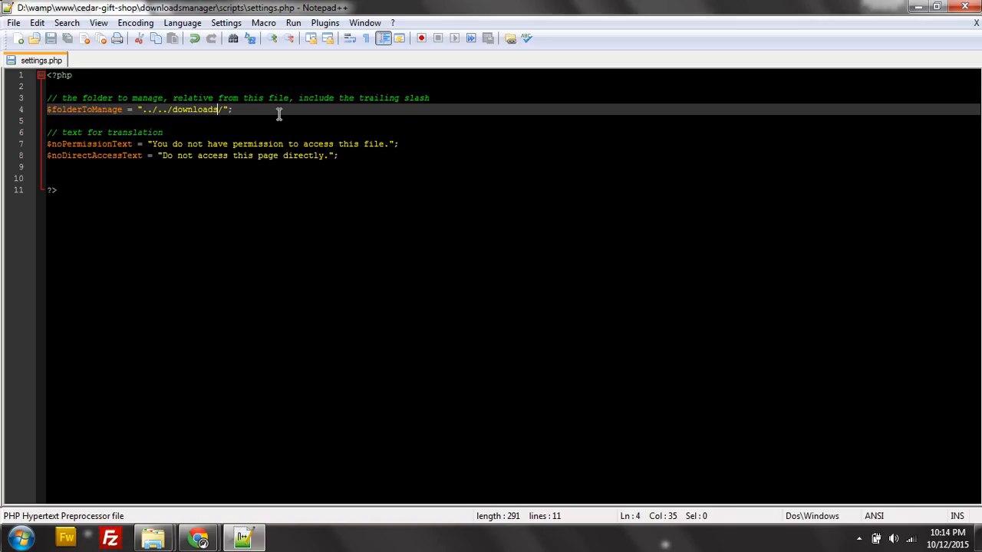
click(975, 22)
Back in Explorer, return to downloadsmanager and open file-manager.js in Notepad++.
click(918, 8)
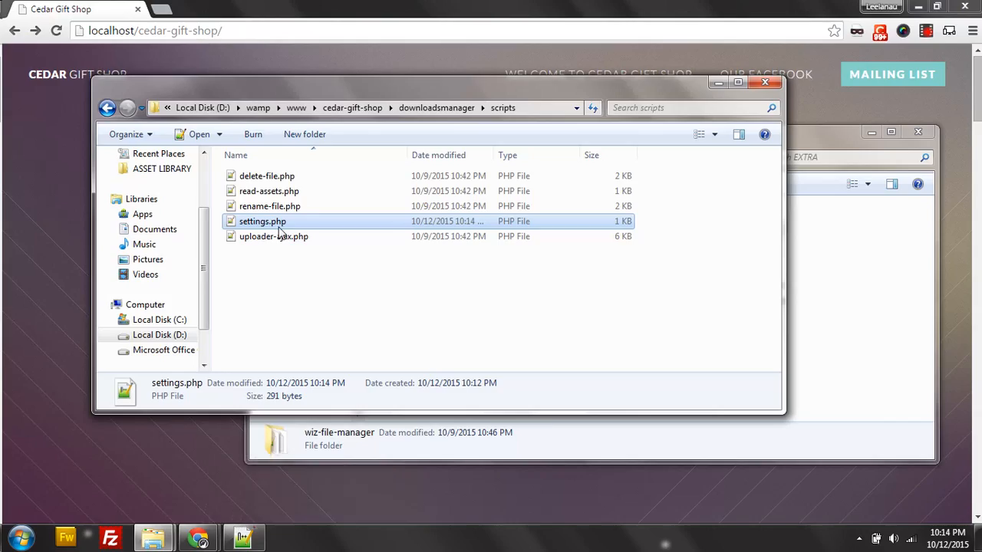
click(411, 107)
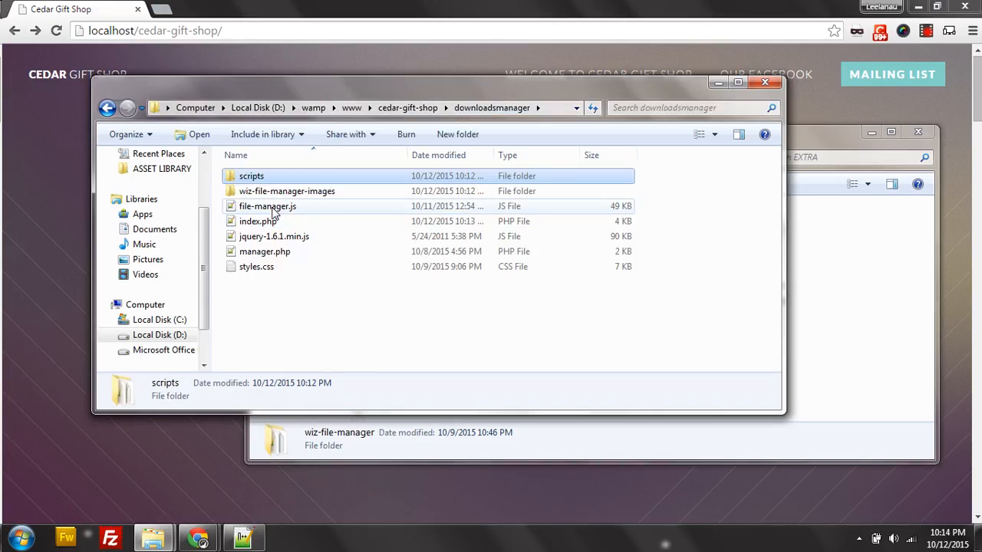
right_click(274, 213)
click(384, 247)
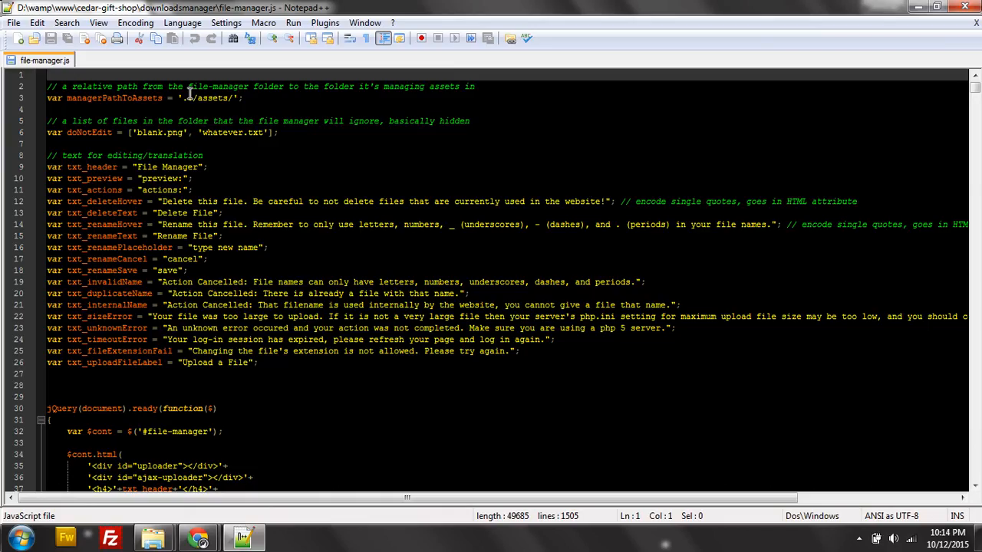
Replace 'assets' with 'downloads' on line 3 and 'File Manager' with 'Downloads Manager' on line 9, then save.
drag(182, 97, 192, 97)
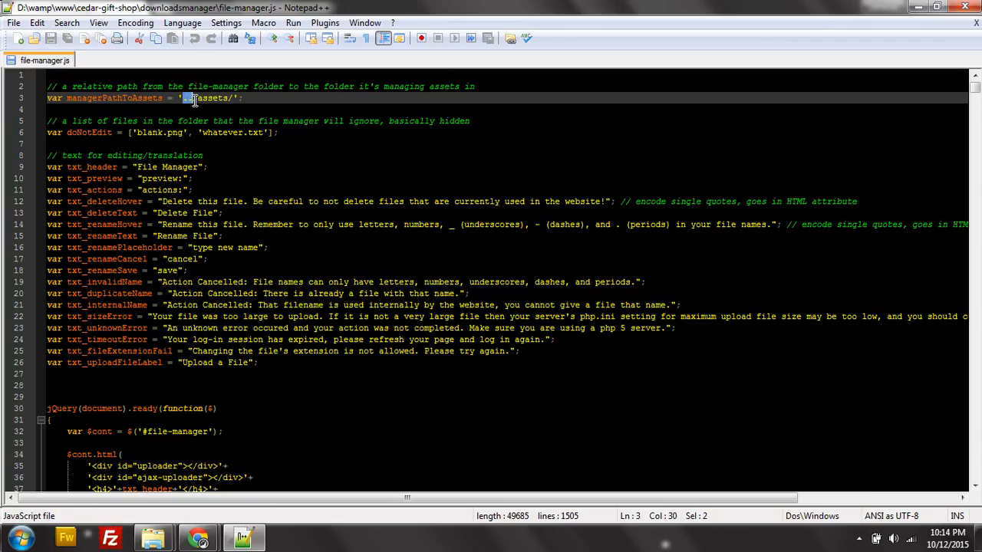
drag(199, 98, 228, 99)
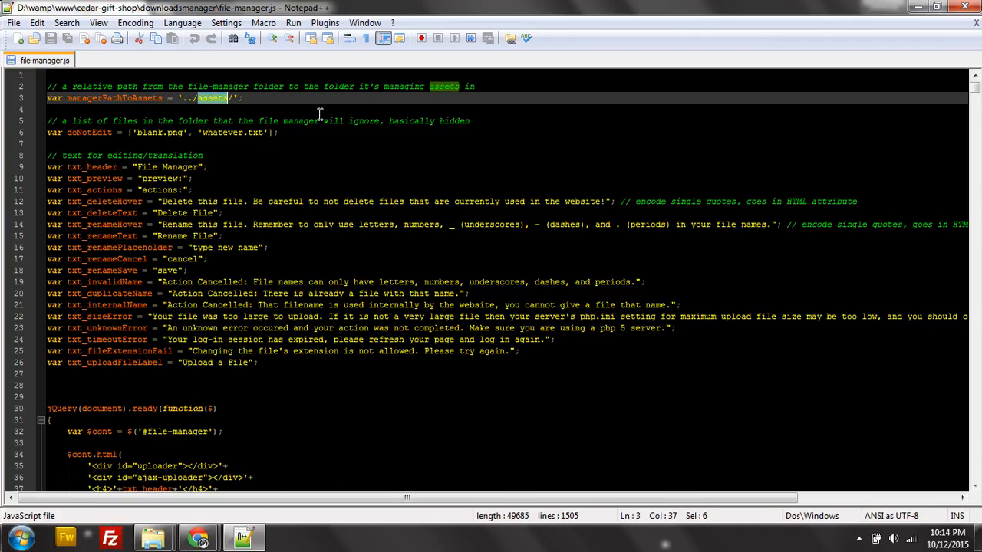
text(downloads)
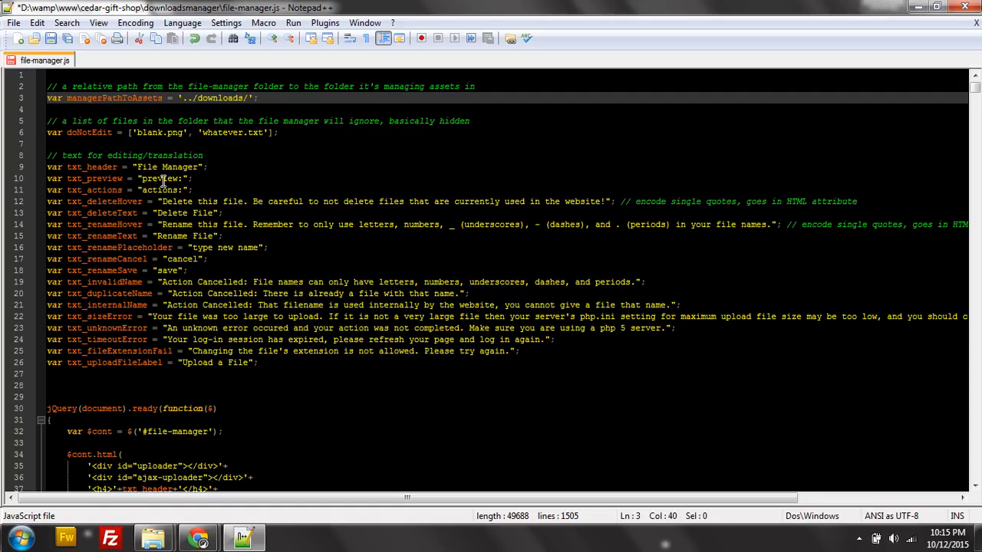
drag(197, 167, 137, 167)
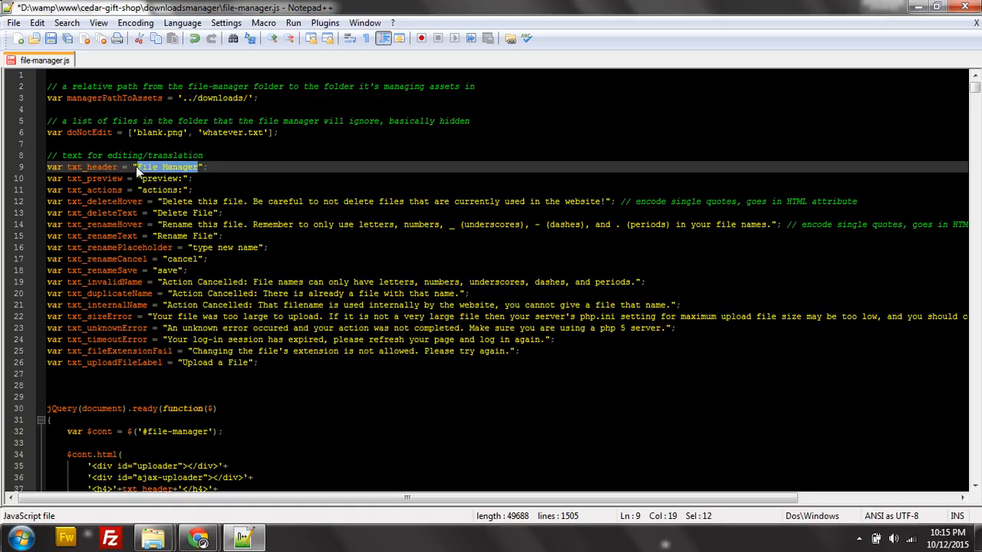
text(Downloads Manager)
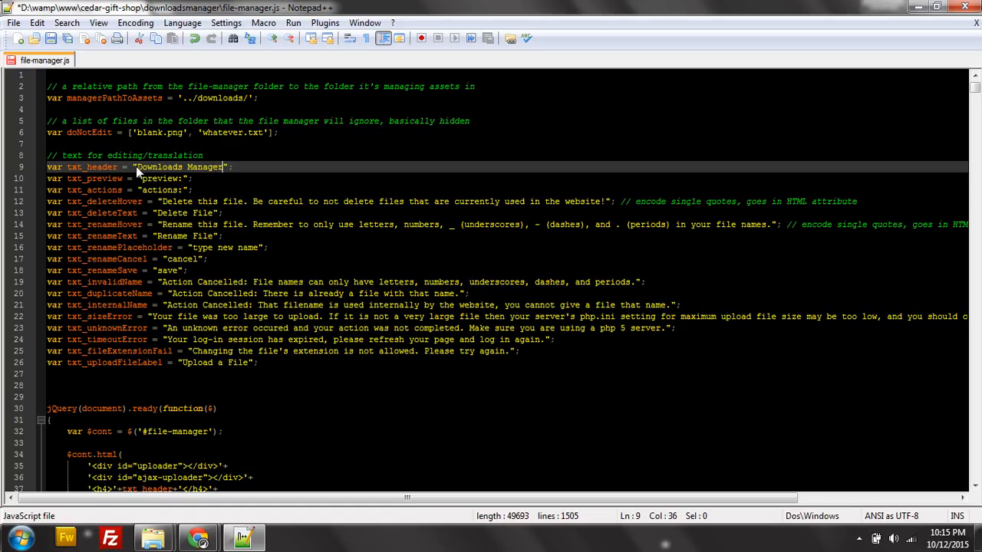
key(ctrl+s)
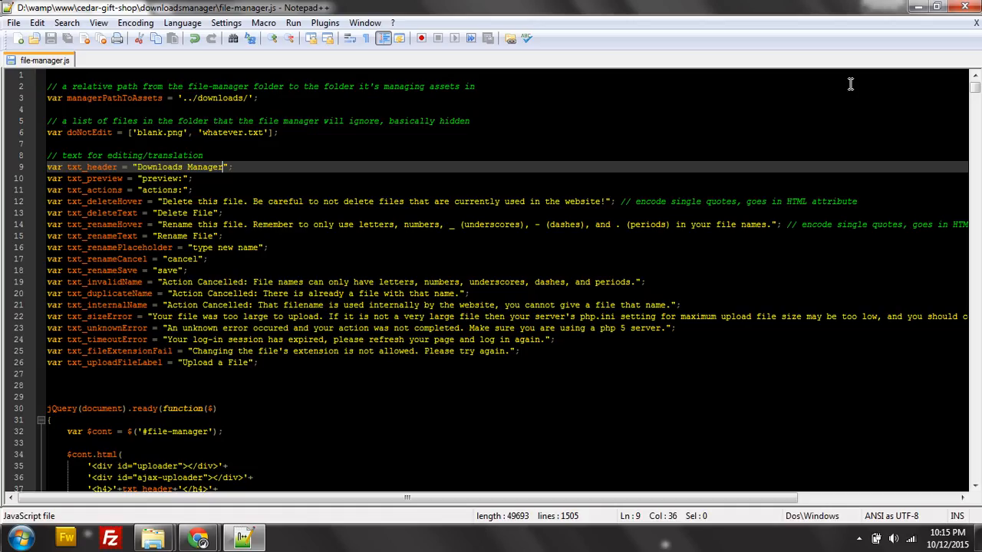
Load localhost/cedar-gift-shop/downloadsmanager/ in Chrome.
click(912, 13)
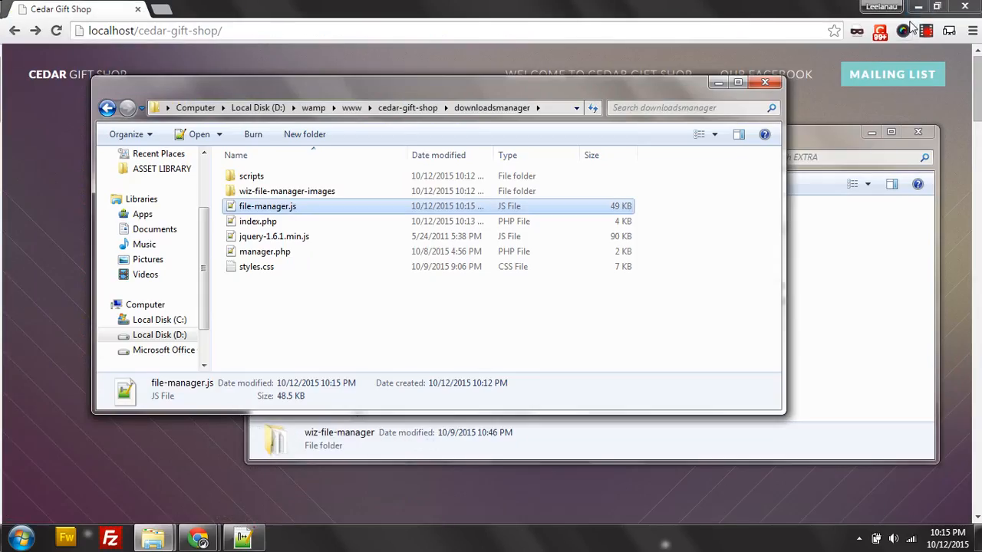
click(281, 27)
click(270, 31)
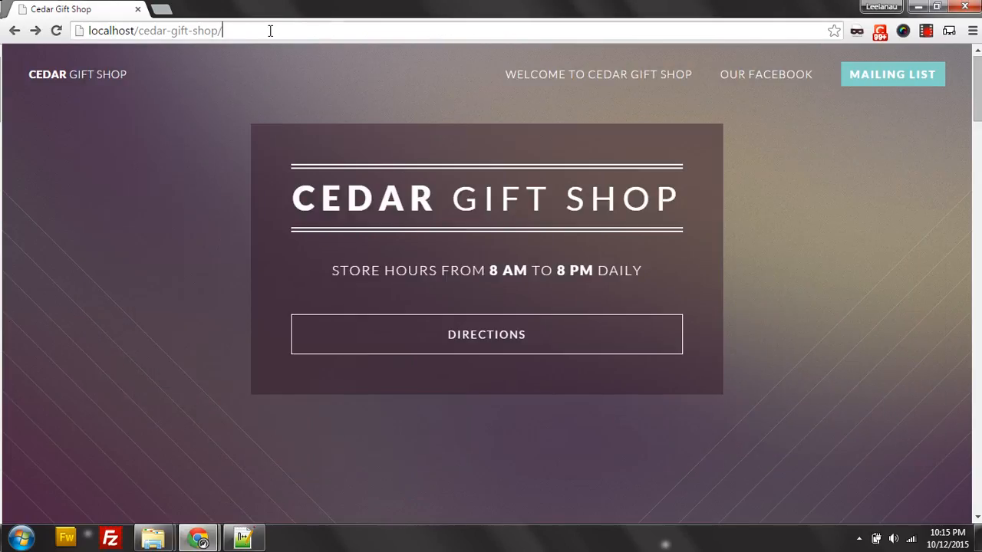
text(downlo)
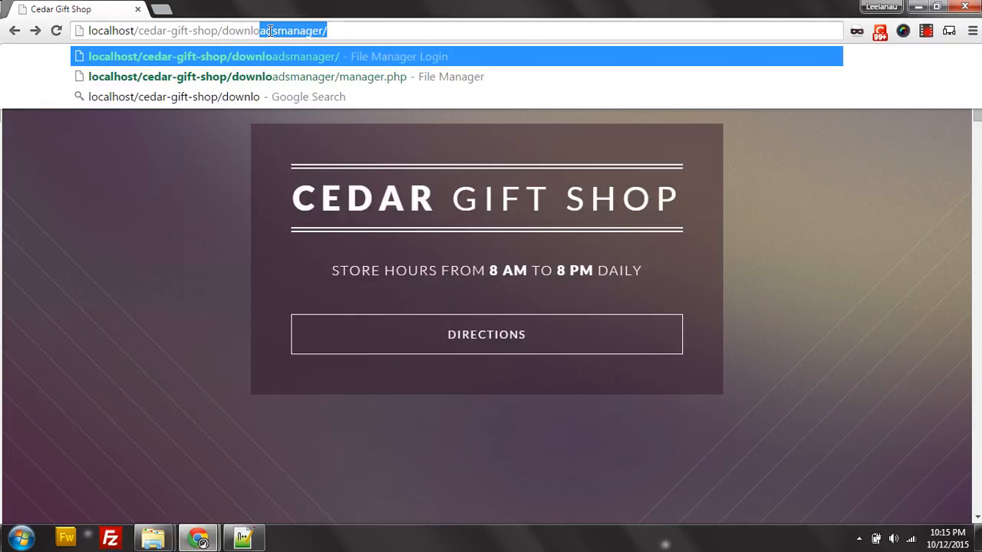
text(adsmanager)
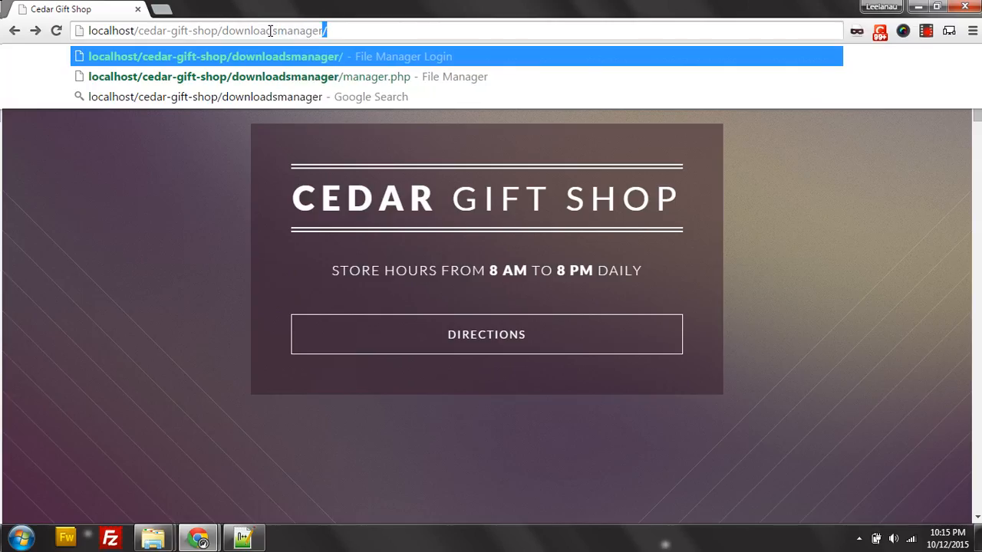
text(/)
key(Return)
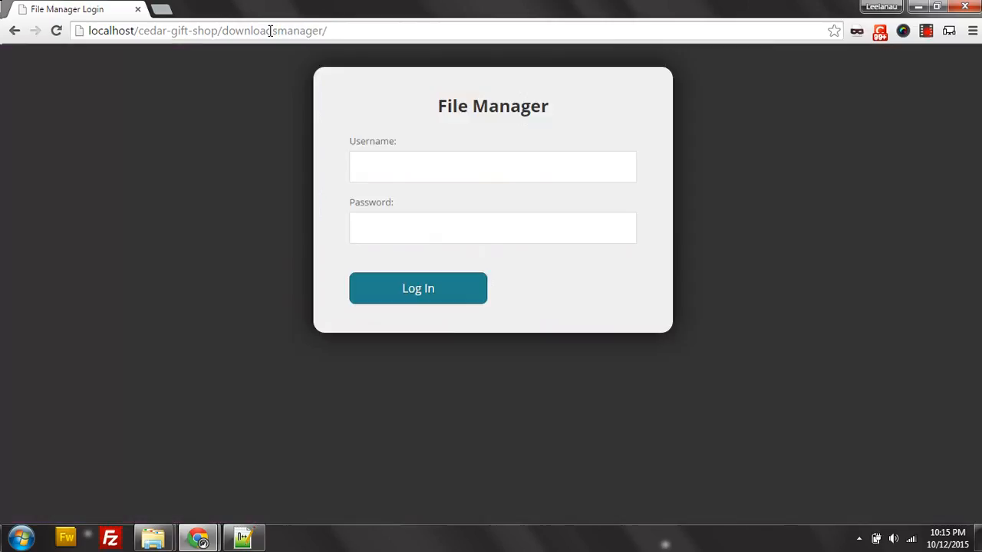
Try logging in with the old credentials, then start entering the new username after rejection.
click(414, 173)
text(demo)
key(Tab)
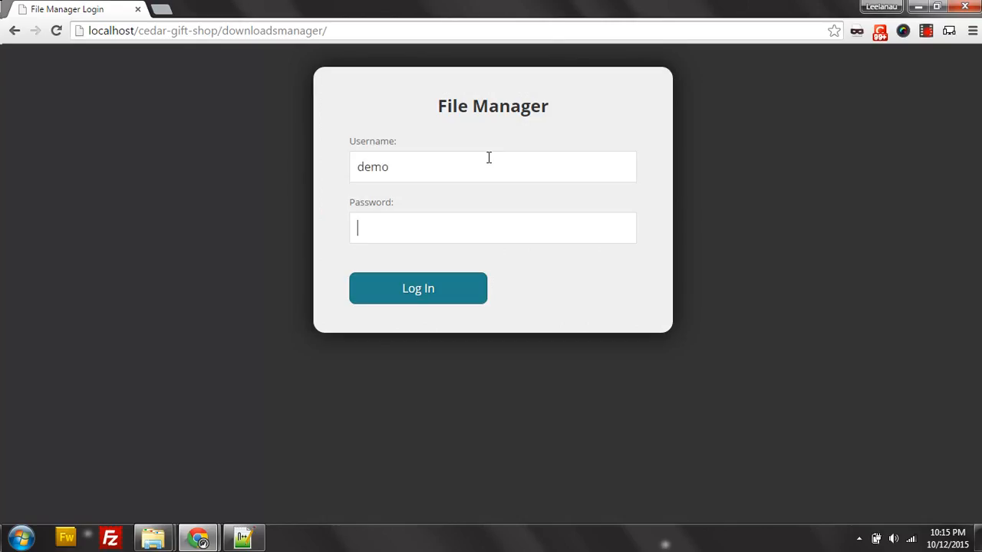
text(demo)
click(476, 286)
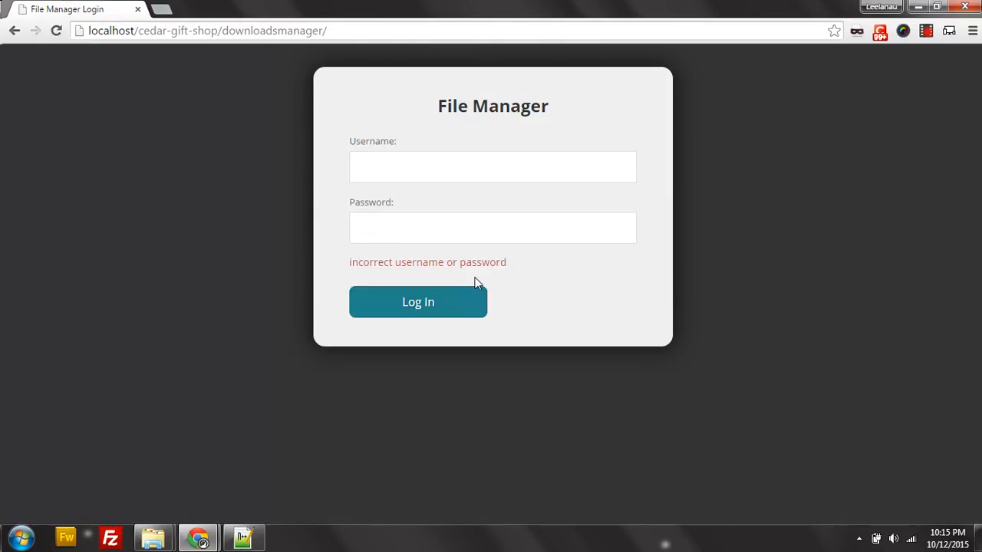
click(406, 157)
text(user)
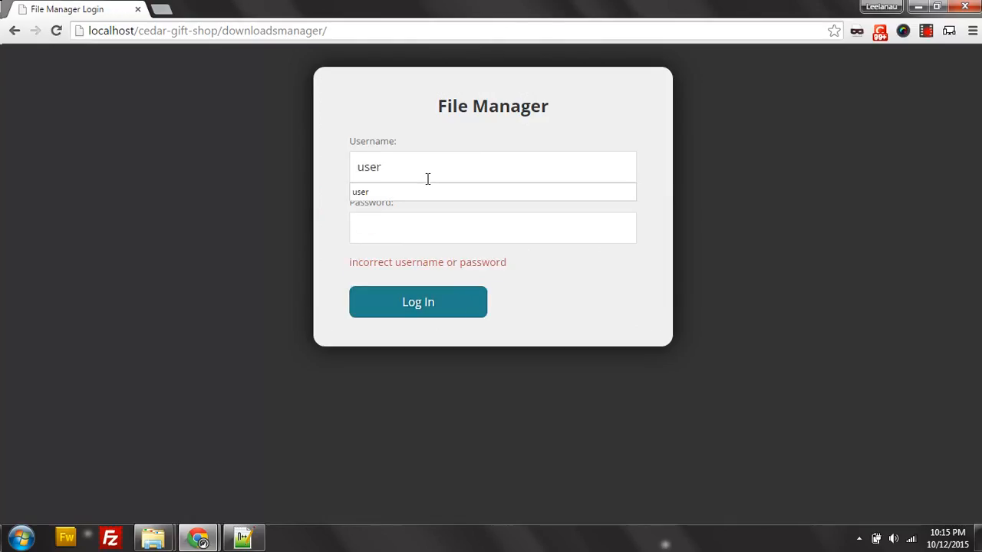
key(Tab)
Enter the new password, log in, and preview wom-tw.png and zip-file.zip.
text(pass)
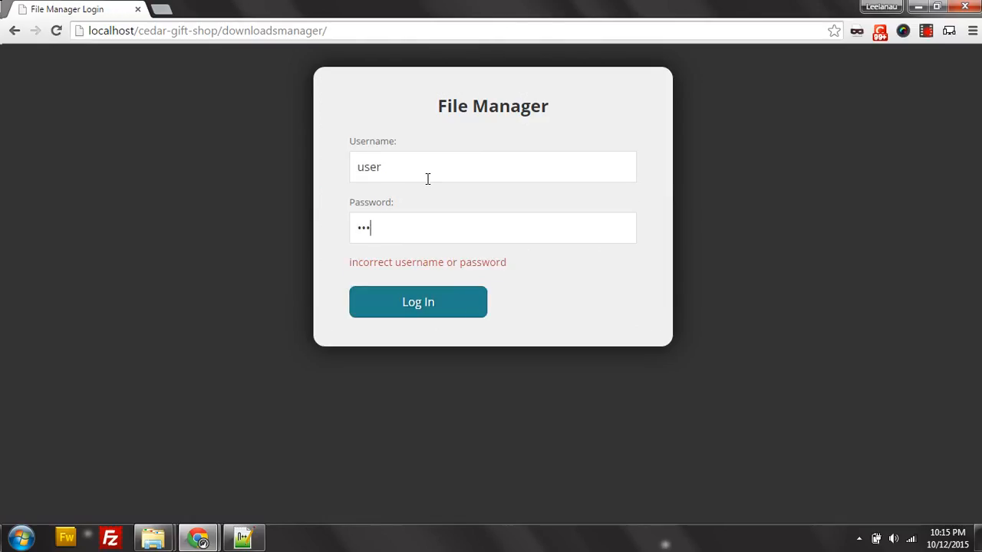
click(442, 299)
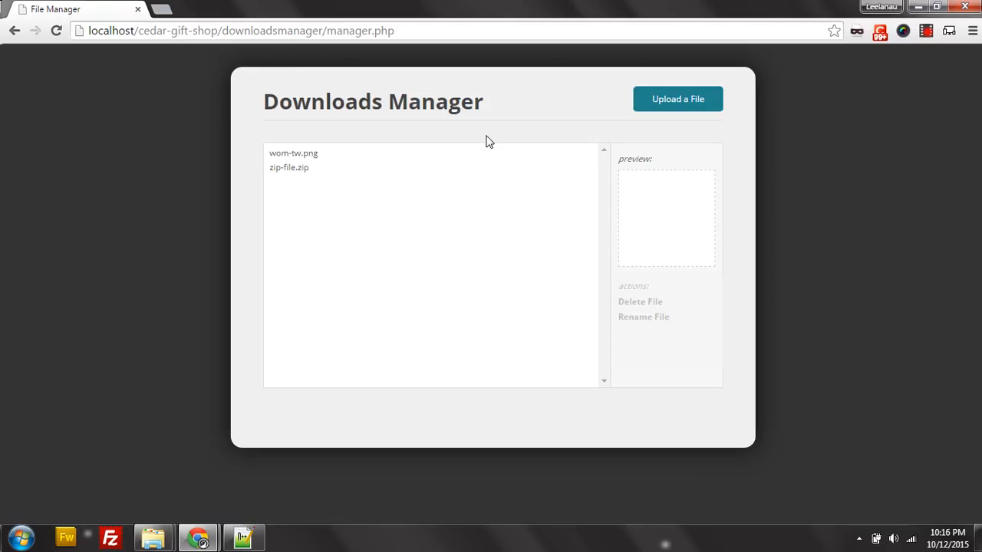
click(320, 161)
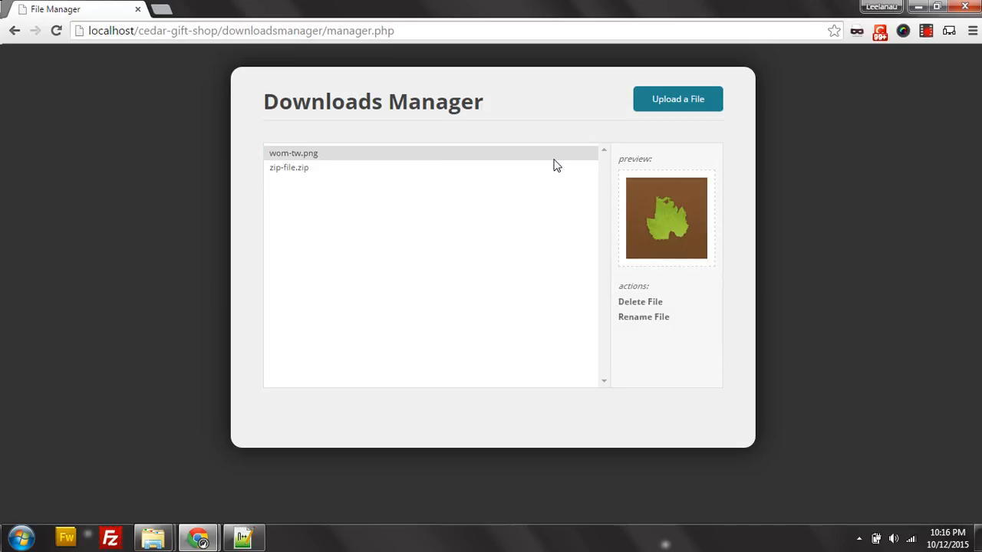
click(299, 170)
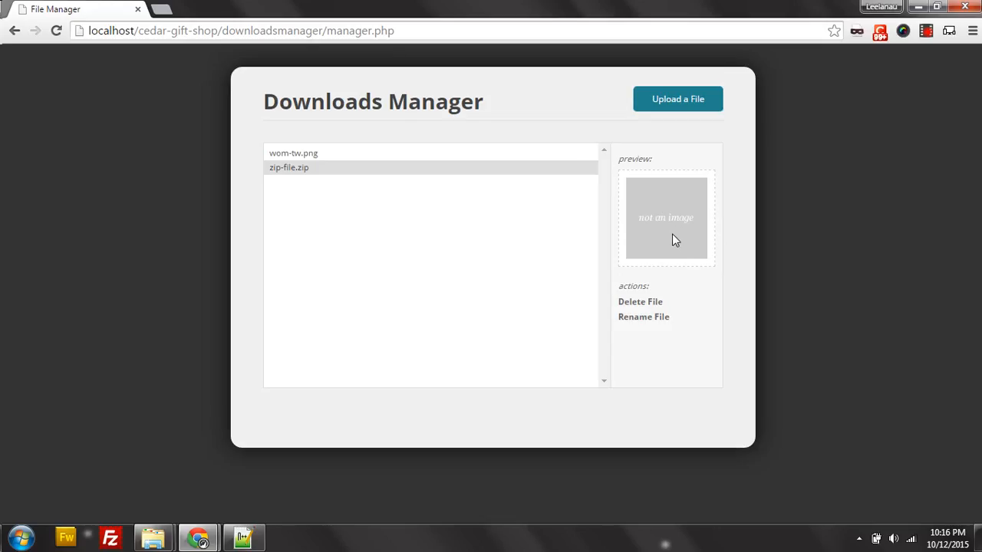
Start renaming zip-file.zip, then cancel without changing the name.
click(647, 320)
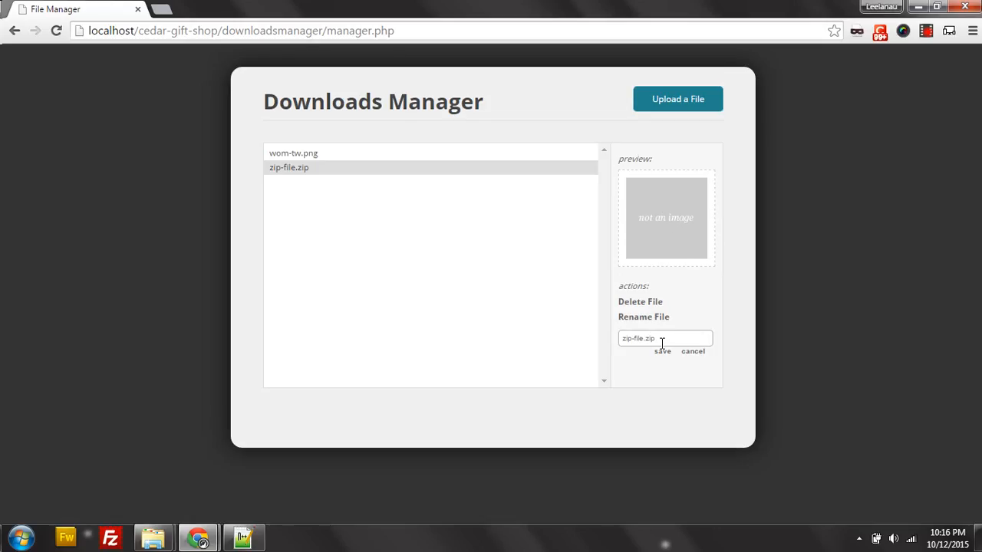
drag(663, 341, 619, 340)
click(684, 342)
click(691, 356)
Upload cred-warn-bg.png to the downloads list and preview it.
click(316, 155)
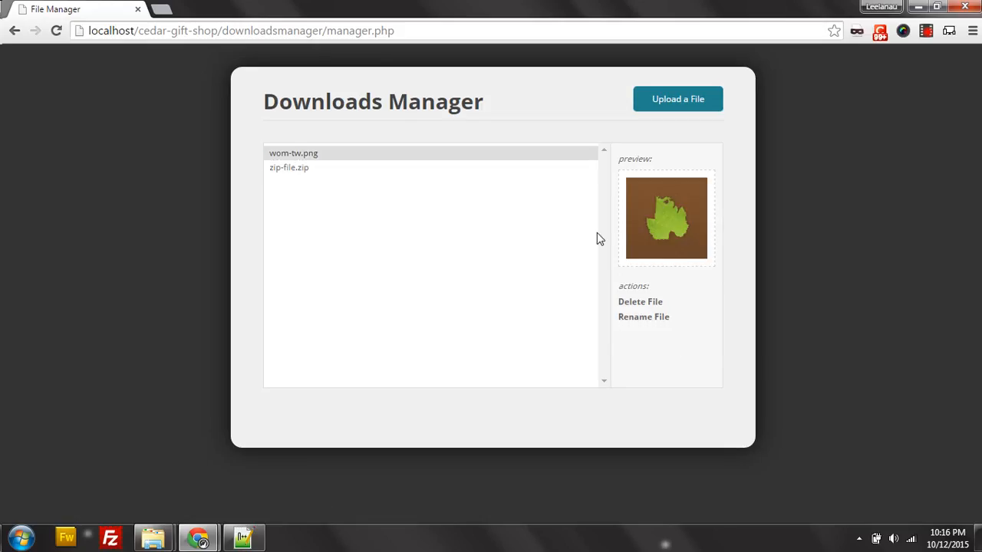
click(669, 101)
click(441, 228)
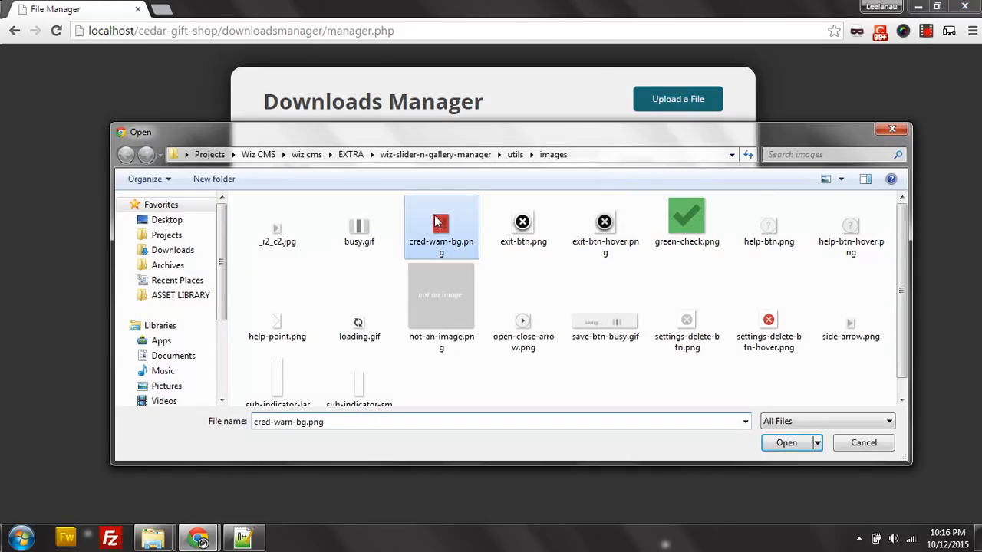
click(785, 450)
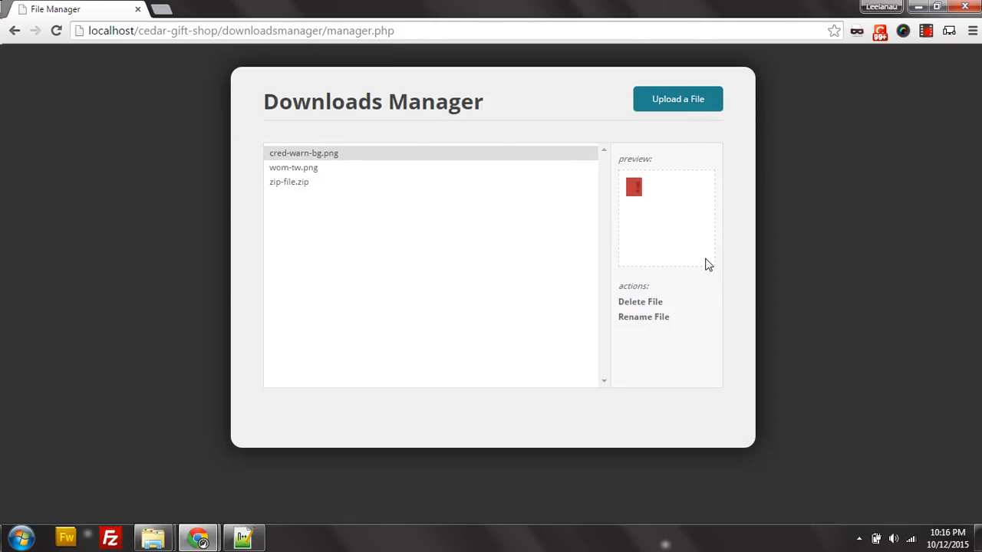
click(329, 167)
click(329, 156)
Delete wom-tw.png, then preview the remaining cred-warn-bg.png and zip-file.zip.
click(346, 165)
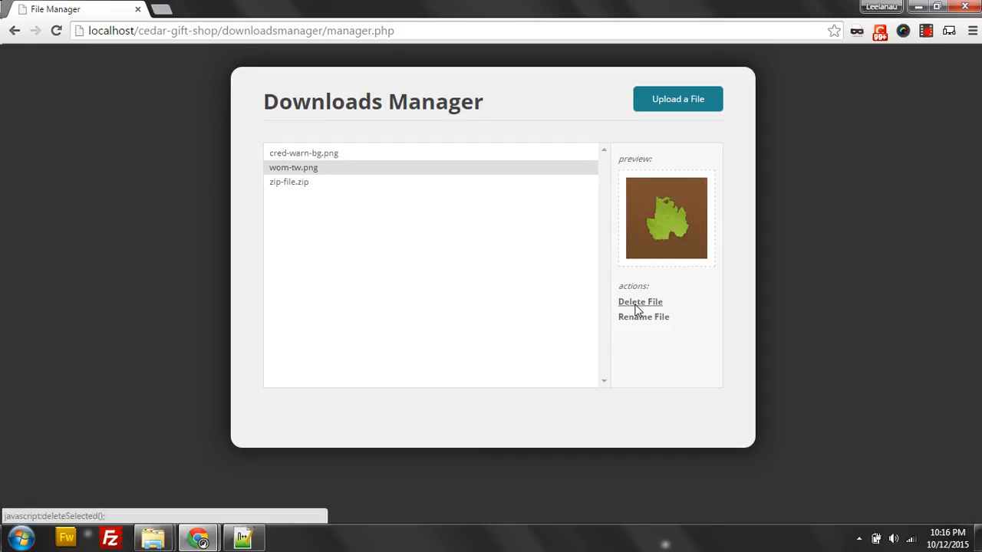
click(638, 303)
click(336, 153)
click(322, 172)
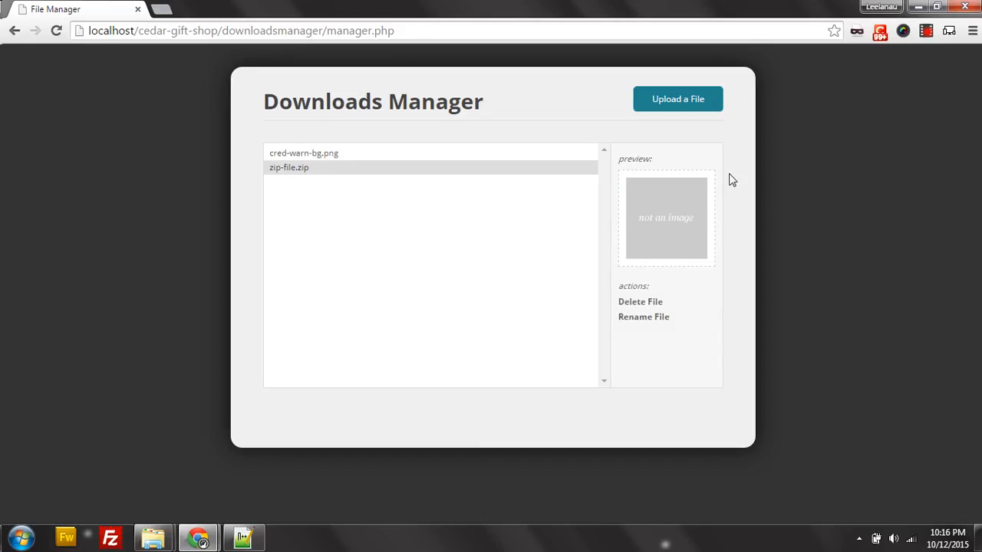